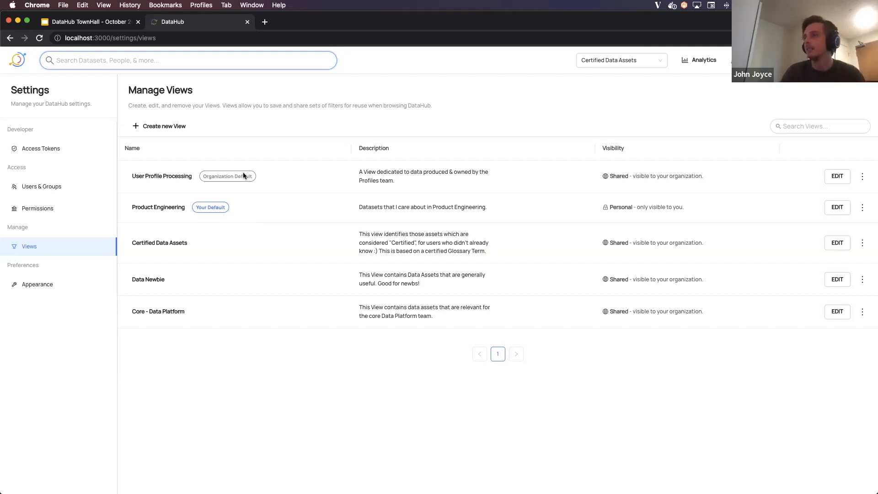
Create a new view and name it "My Demo View".
{"action": "left_click", "coordinate": [181, 129]}
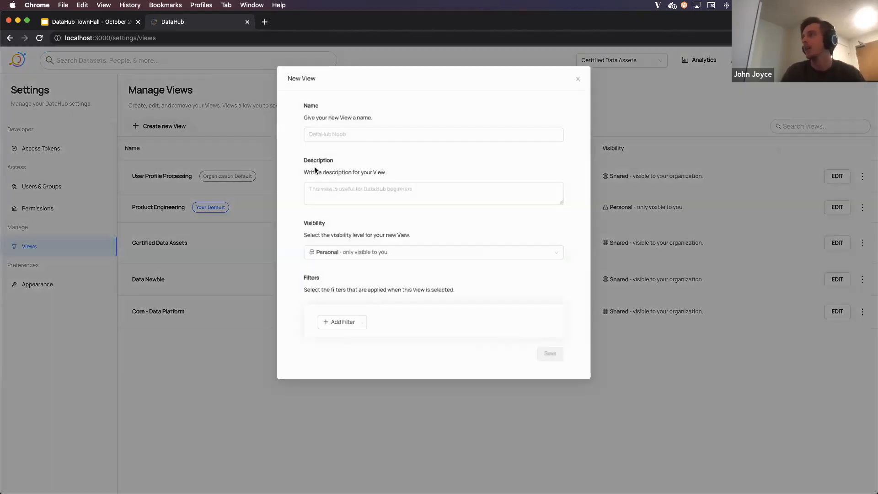
{"action": "left_click", "coordinate": [385, 135]}
{"action": "type", "text": "My Da"}
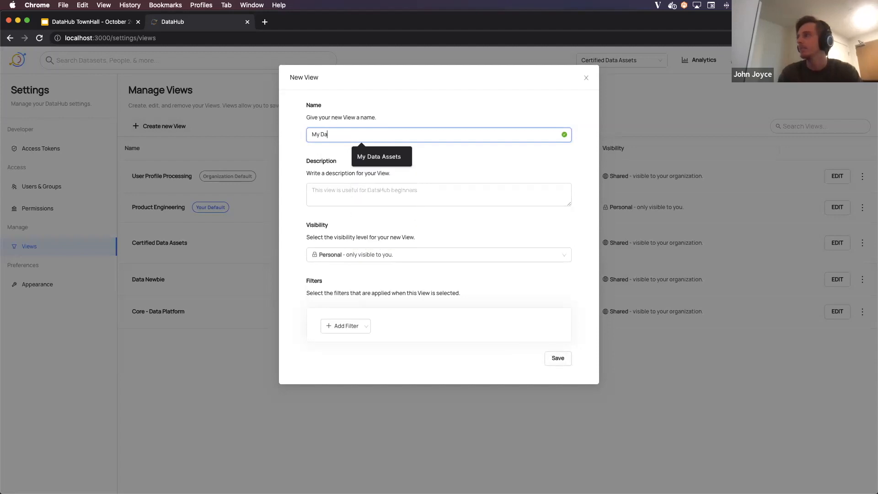
{"action": "key", "text": "BackSpace"}
{"action": "type", "text": "emo View"}
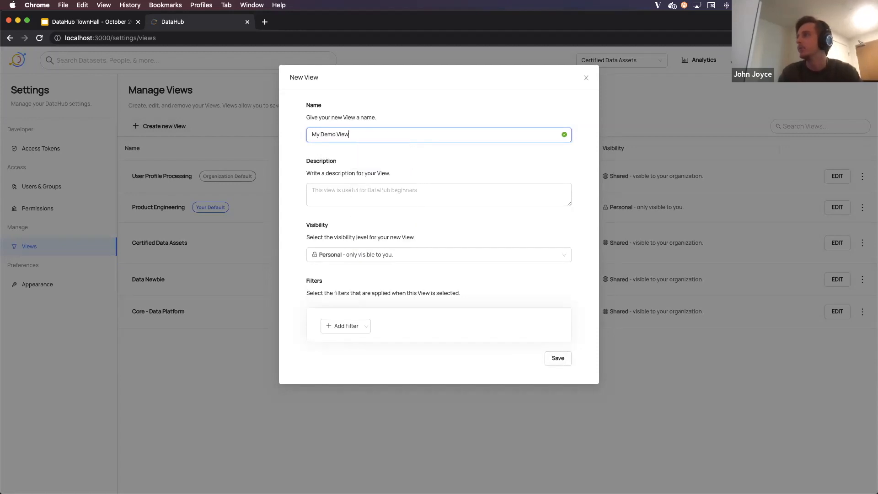
{"action": "key", "text": "Tab"}
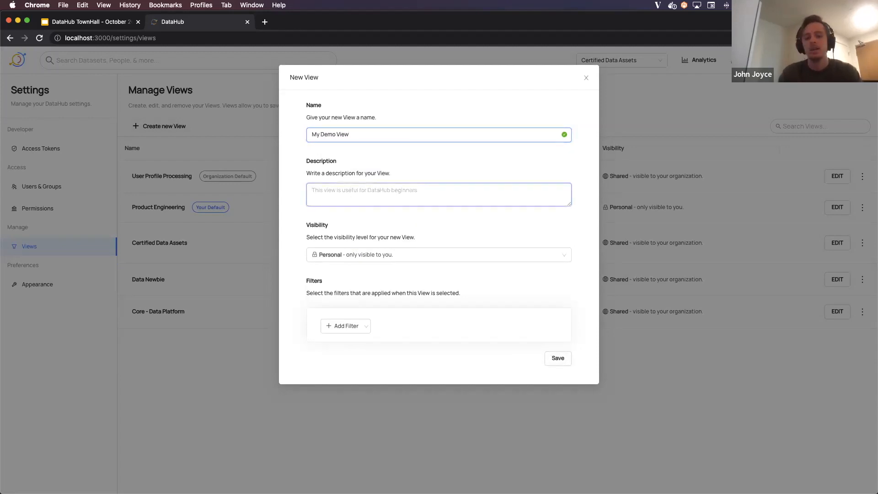
Enter "Important Data Assets" as the new view's description and keep its visibility set to Personal.
{"action": "type", "text": "Important Dataa a"}
{"action": "key", "text": "BackSpace"}
{"action": "key", "text": "BackSpace"}
{"action": "key", "text": "BackSpace"}
{"action": "type", "text": "Assets"}
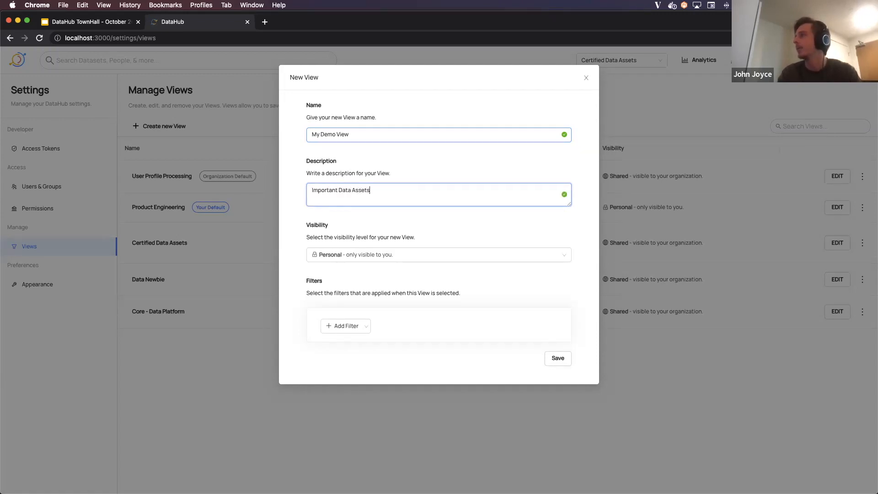
{"action": "left_click", "coordinate": [400, 217]}
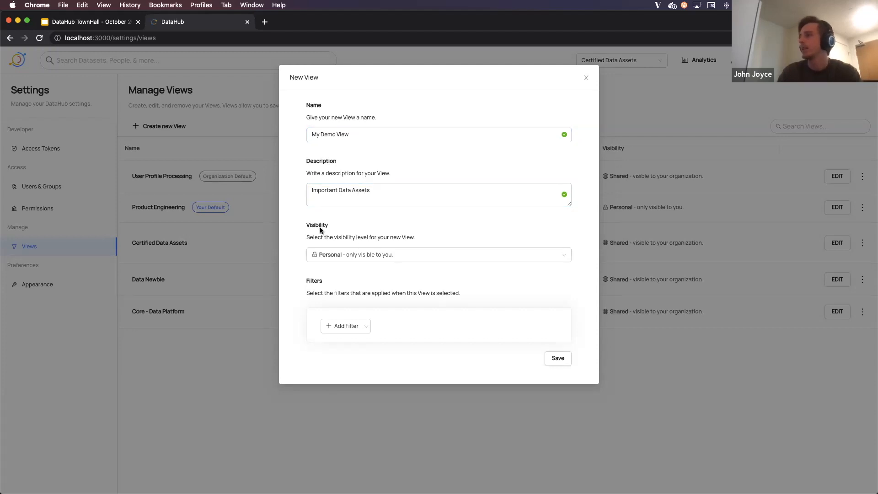
{"action": "left_click", "coordinate": [352, 261]}
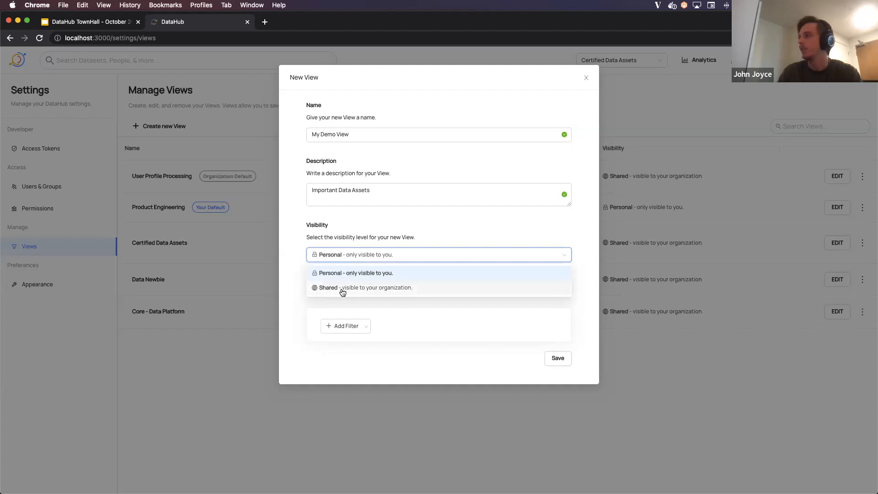
{"action": "left_click", "coordinate": [441, 234]}
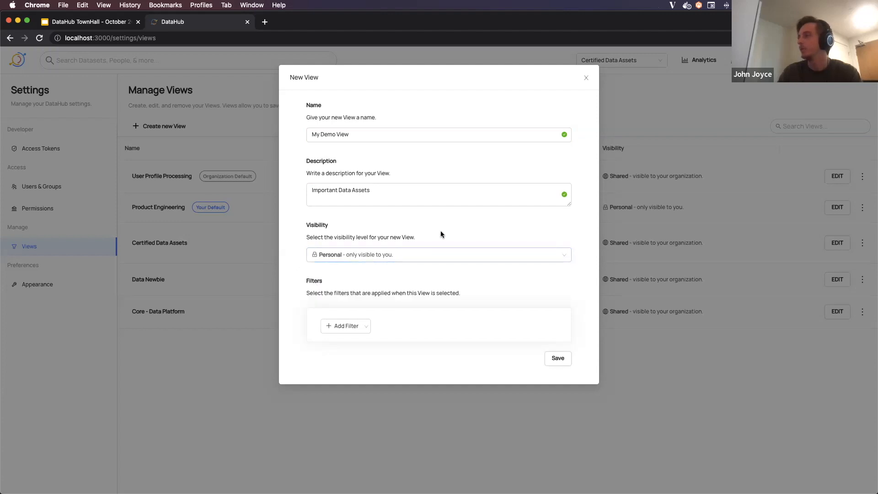
Add a Platform filter for Hive to the new view.
{"action": "left_click", "coordinate": [367, 332]}
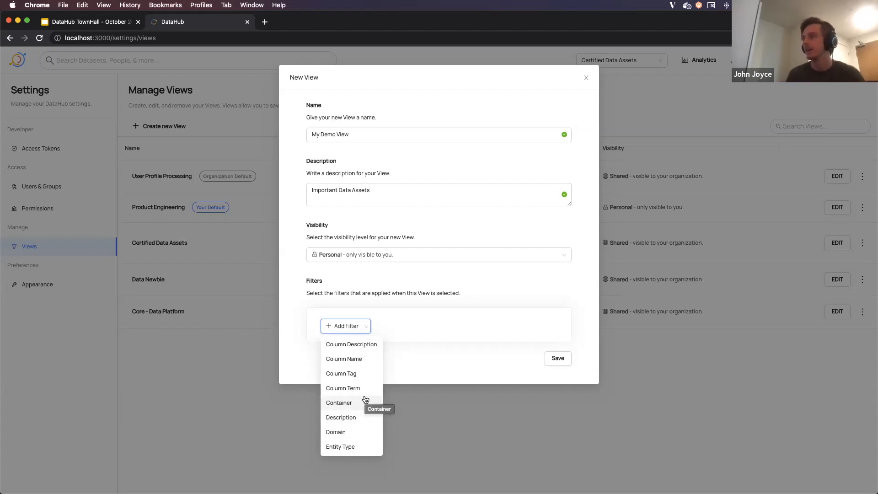
{"action": "scroll", "coordinate": [365, 400], "scroll_direction": "down", "scroll_amount": 4}
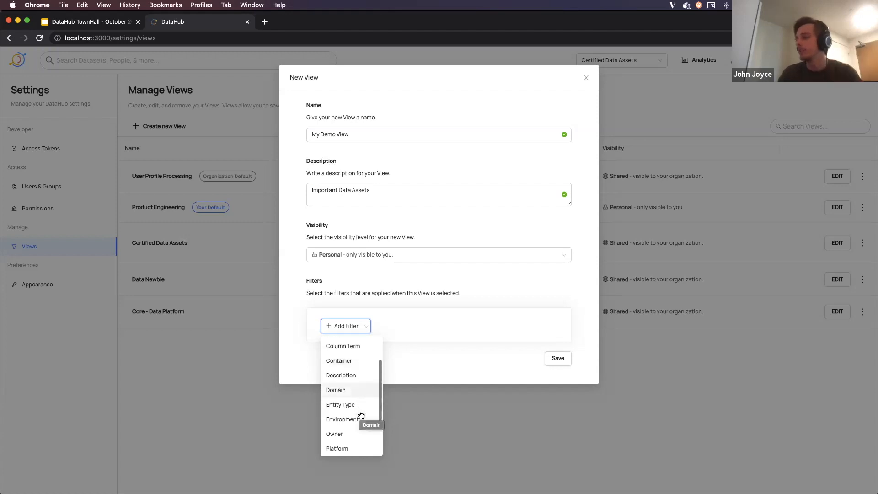
{"action": "scroll", "coordinate": [365, 390], "scroll_direction": "down", "scroll_amount": 2}
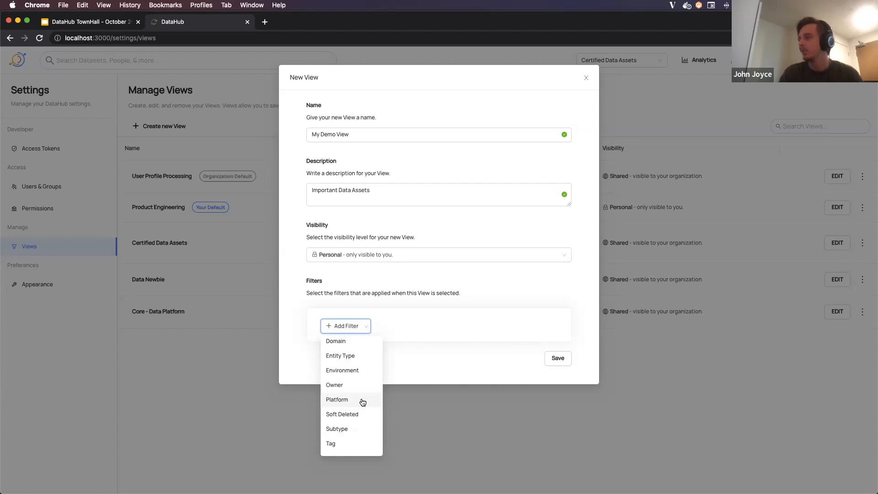
{"action": "left_click", "coordinate": [361, 399]}
{"action": "type", "text": "hive"}
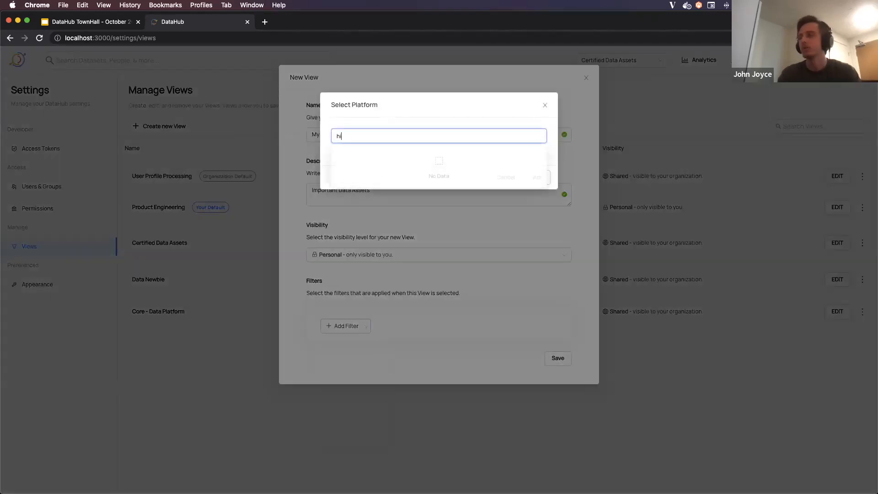
{"action": "left_click", "coordinate": [379, 154]}
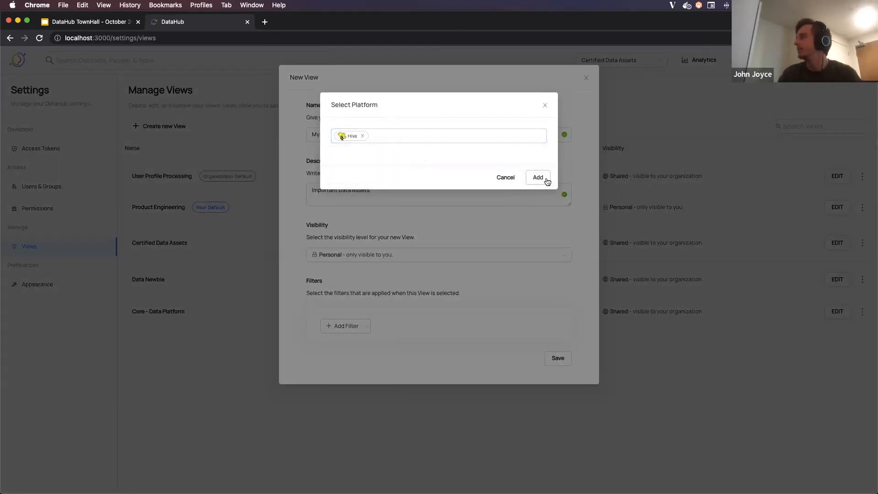
{"action": "left_click", "coordinate": [544, 179]}
Add a glossary term filter for Tier 1 from the Tiers group to the new view.
{"action": "left_click", "coordinate": [353, 326]}
{"action": "scroll", "coordinate": [356, 383], "scroll_direction": "down", "scroll_amount": 5}
{"action": "left_click", "coordinate": [338, 442]}
{"action": "left_click", "coordinate": [344, 167]}
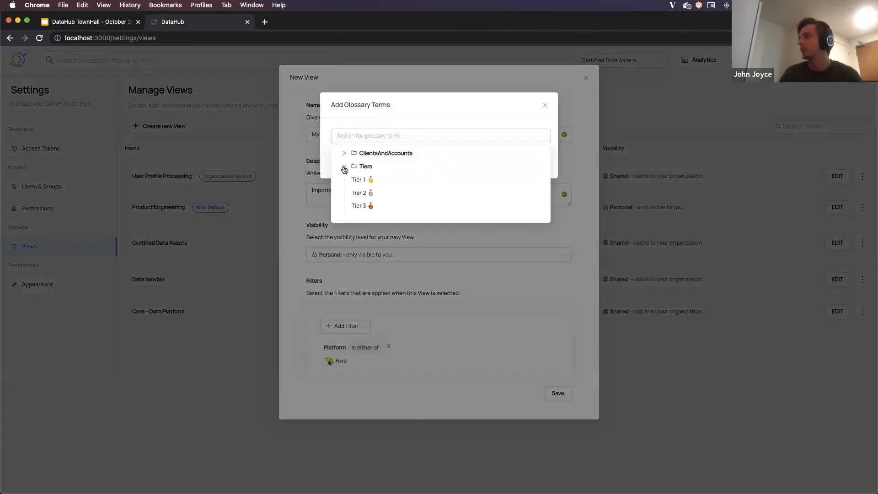
{"action": "left_click", "coordinate": [361, 182]}
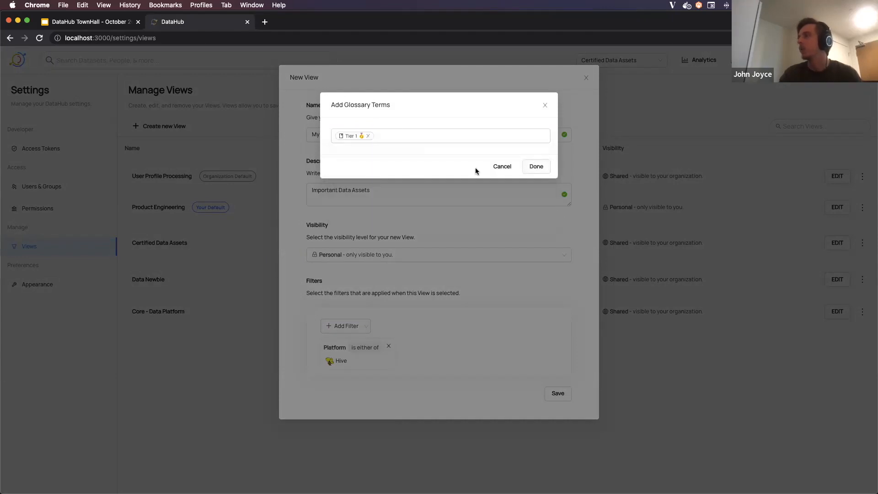
{"action": "left_click", "coordinate": [537, 169]}
Set the new view to show results that match all filters and save it.
{"action": "left_click", "coordinate": [399, 381]}
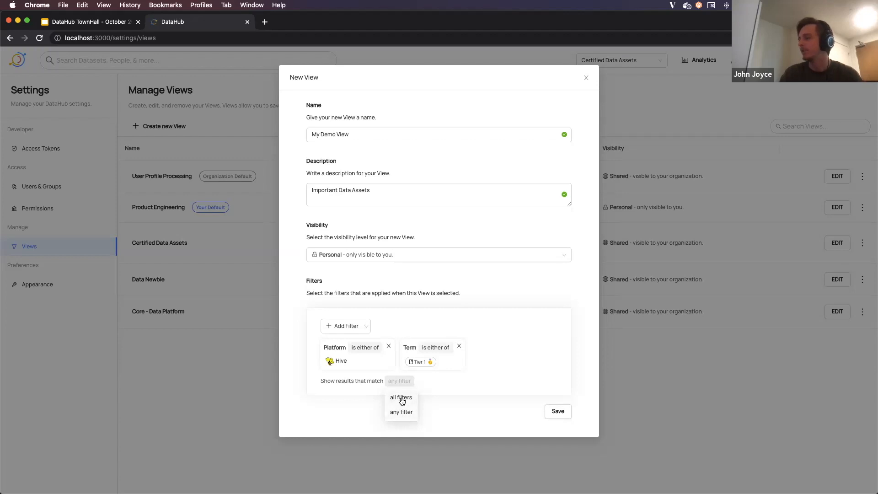
{"action": "left_click", "coordinate": [402, 398]}
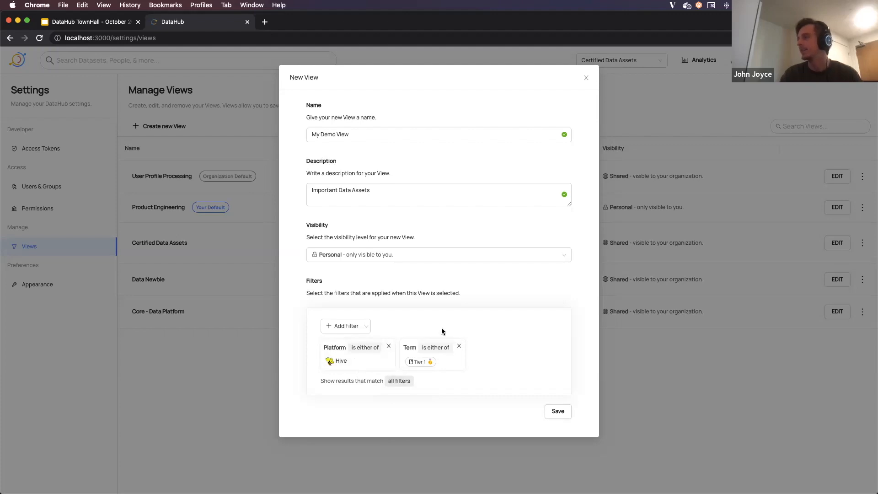
{"action": "left_click", "coordinate": [558, 413]}
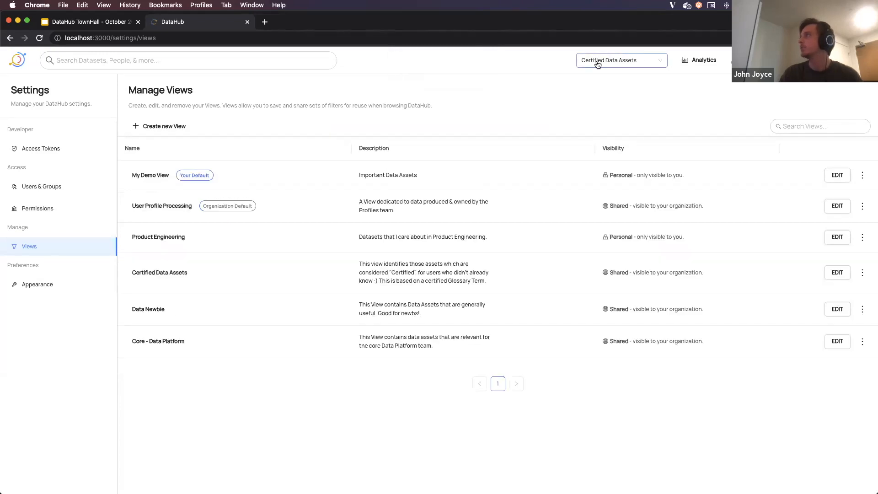
Apply My Demo View as the active view and search all assets with the query "*".
{"action": "left_click", "coordinate": [633, 65]}
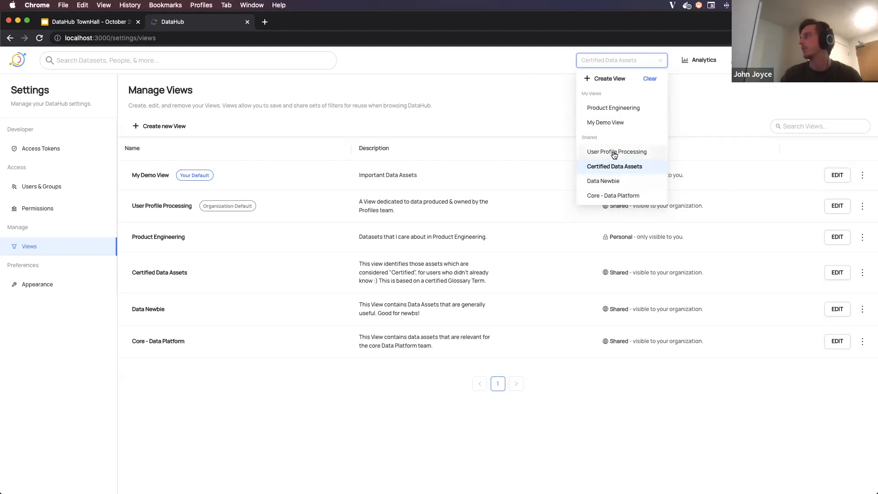
{"action": "left_click", "coordinate": [628, 123]}
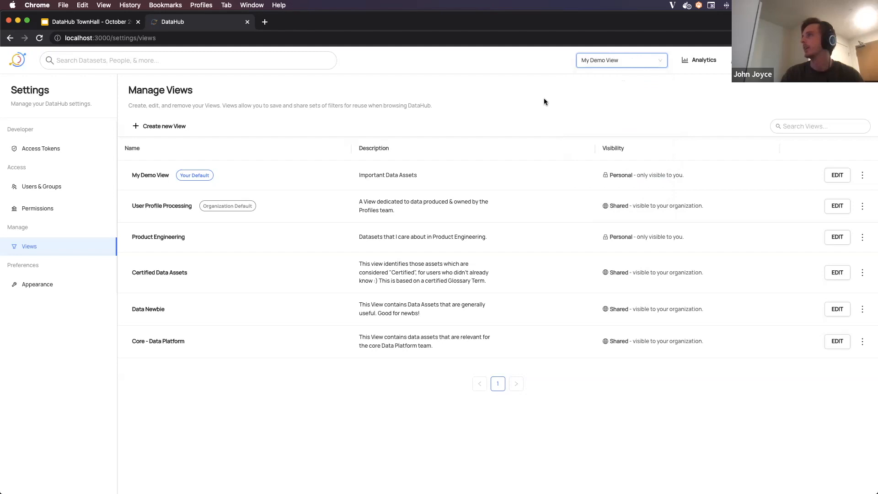
{"action": "left_click", "coordinate": [222, 62]}
{"action": "type", "text": "*"}
{"action": "key", "text": "Return"}
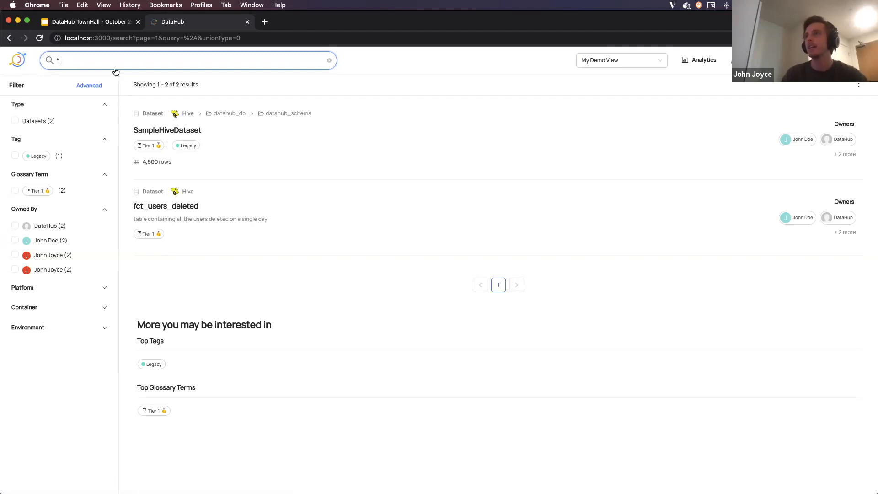
{"action": "left_click_drag", "start_coordinate": [179, 85], "coordinate": [159, 83]}
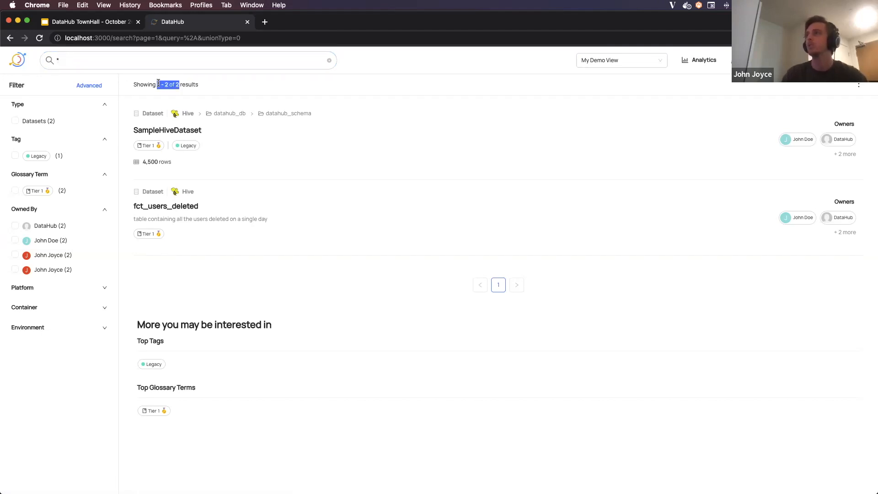
{"action": "left_click", "coordinate": [204, 84]}
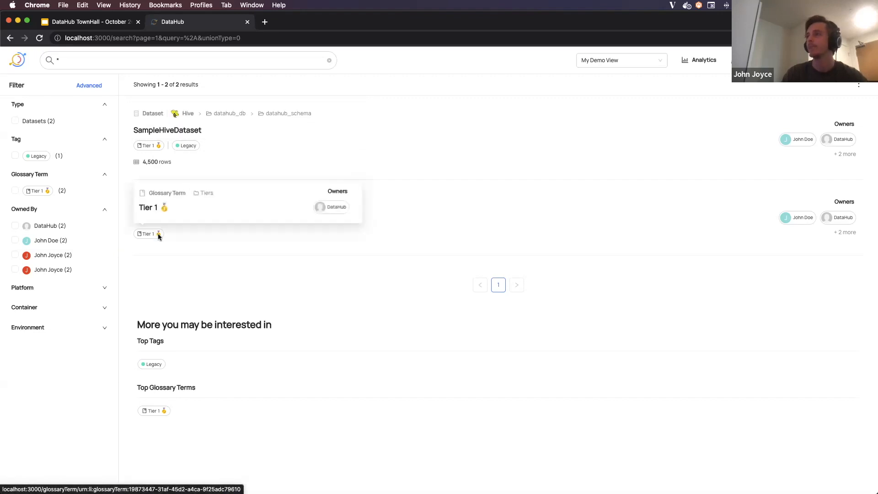
Apply the Certified Data Assets view and then Core - Data Platform to the search, and look through the filtered results.
{"action": "left_click", "coordinate": [637, 64]}
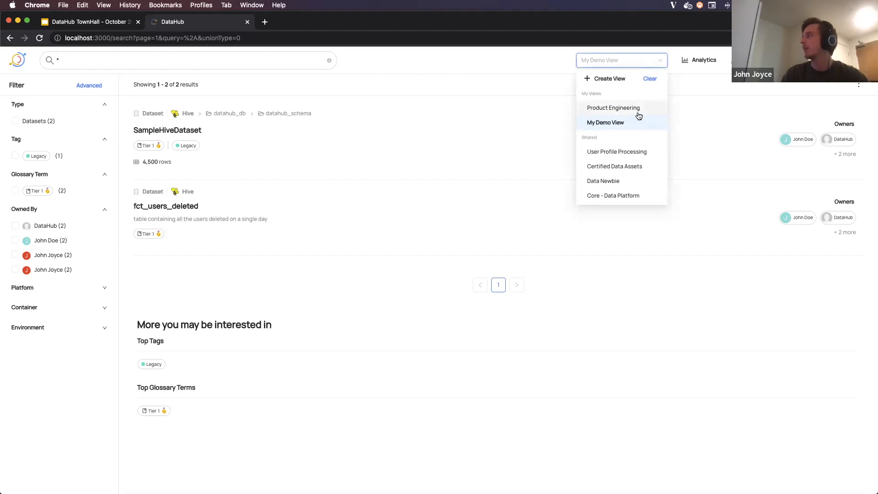
{"action": "left_click", "coordinate": [636, 165]}
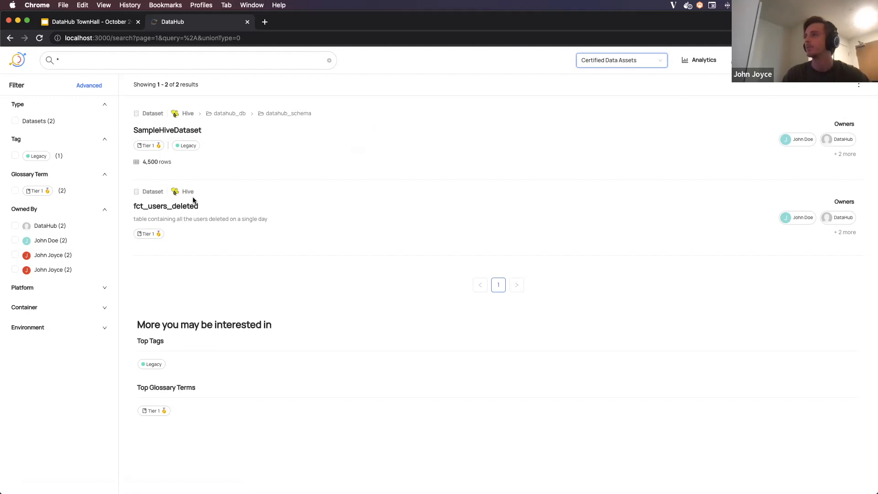
{"action": "left_click", "coordinate": [615, 68]}
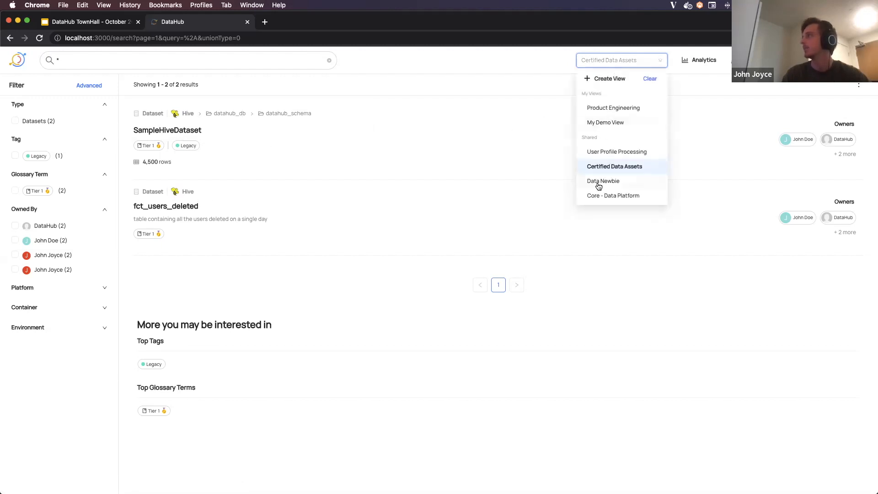
{"action": "left_click", "coordinate": [605, 195]}
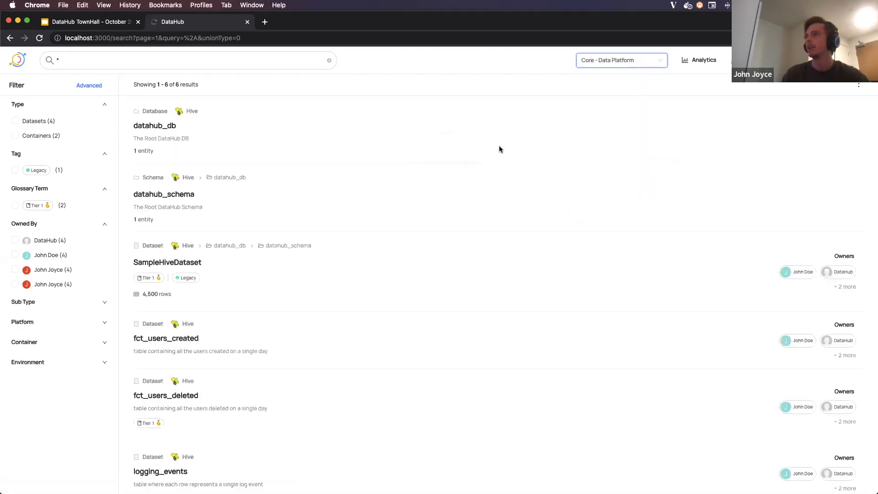
{"action": "scroll", "coordinate": [500, 149], "scroll_direction": "down", "scroll_amount": 3}
{"action": "scroll", "coordinate": [499, 149], "scroll_direction": "up", "scroll_amount": 5}
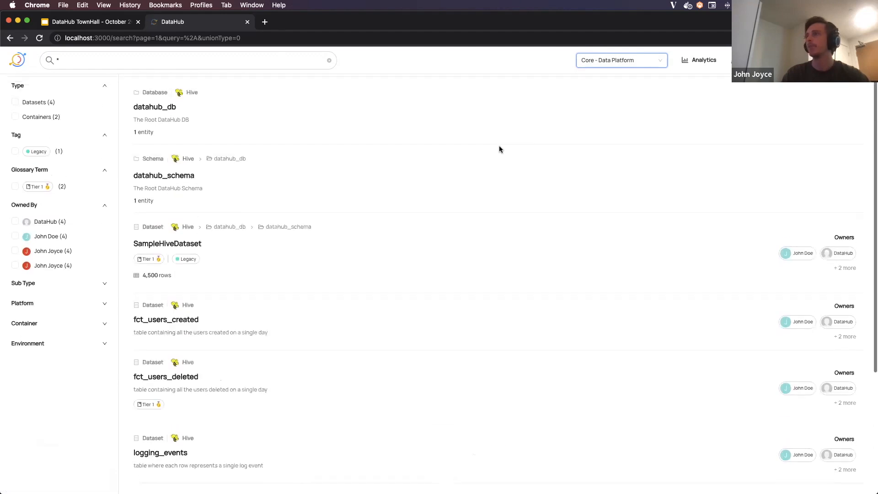
{"action": "scroll", "coordinate": [175, 311], "scroll_direction": "down", "scroll_amount": 5}
{"action": "scroll", "coordinate": [174, 311], "scroll_direction": "up", "scroll_amount": 3}
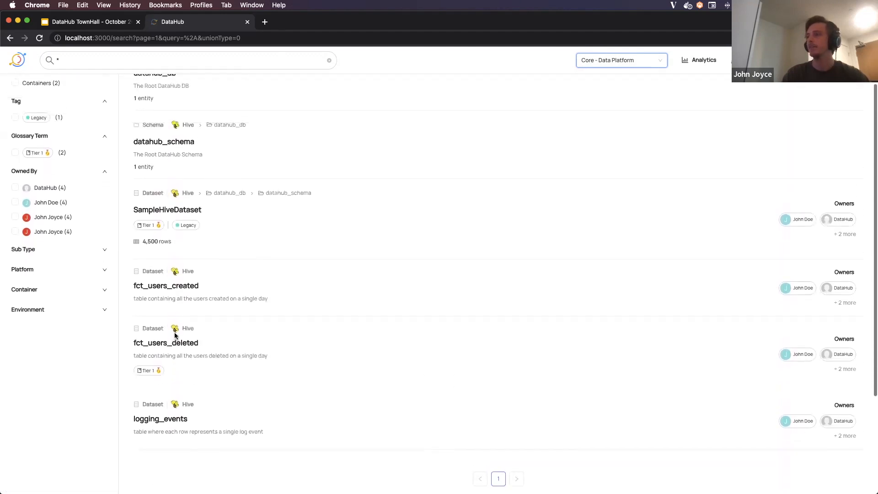
Clear the active view and look through the unfiltered search results.
{"action": "left_click", "coordinate": [624, 60]}
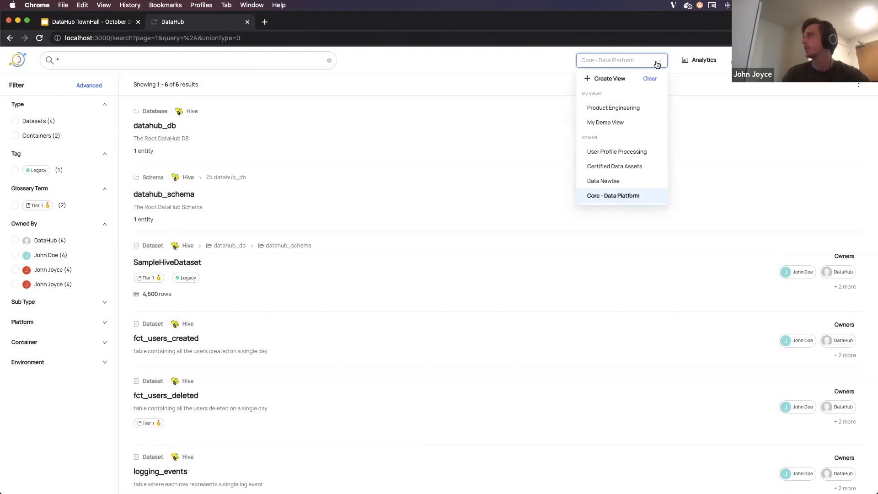
{"action": "left_click", "coordinate": [650, 79]}
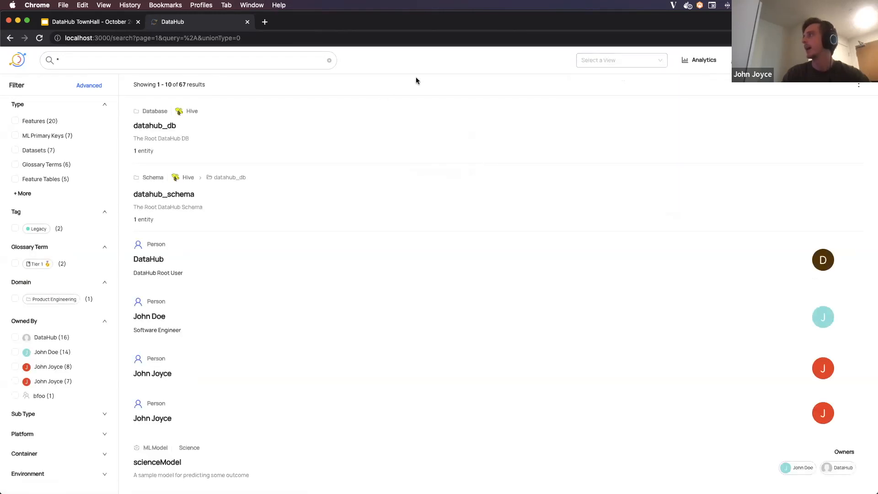
{"action": "scroll", "coordinate": [269, 158], "scroll_direction": "down", "scroll_amount": 1}
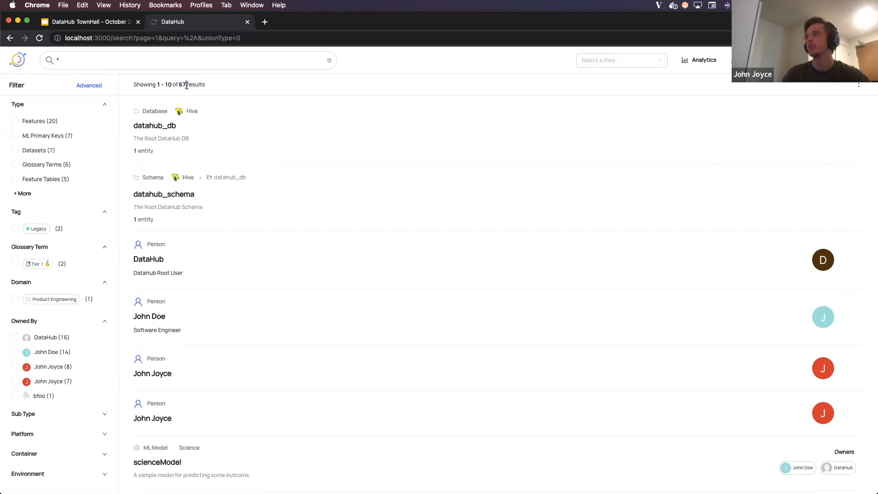
{"action": "scroll", "coordinate": [252, 88], "scroll_direction": "down", "scroll_amount": 3}
{"action": "scroll", "coordinate": [252, 85], "scroll_direction": "down", "scroll_amount": 5}
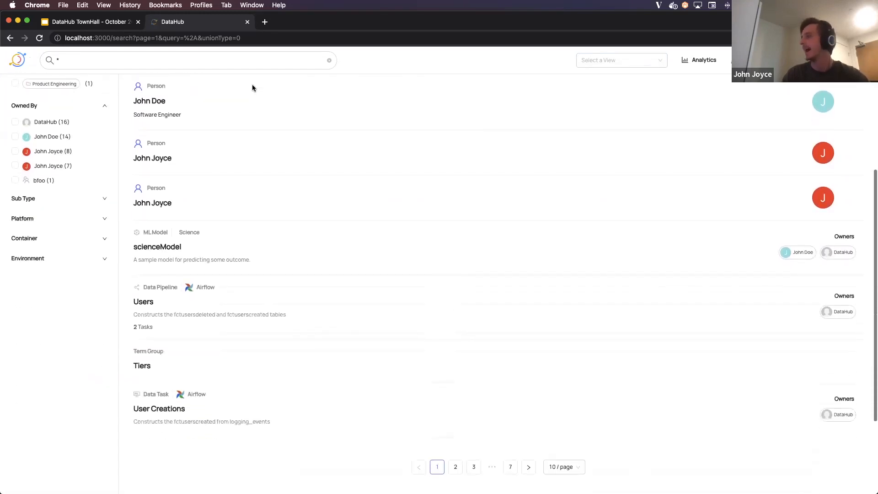
{"action": "scroll", "coordinate": [252, 85], "scroll_direction": "up", "scroll_amount": 8}
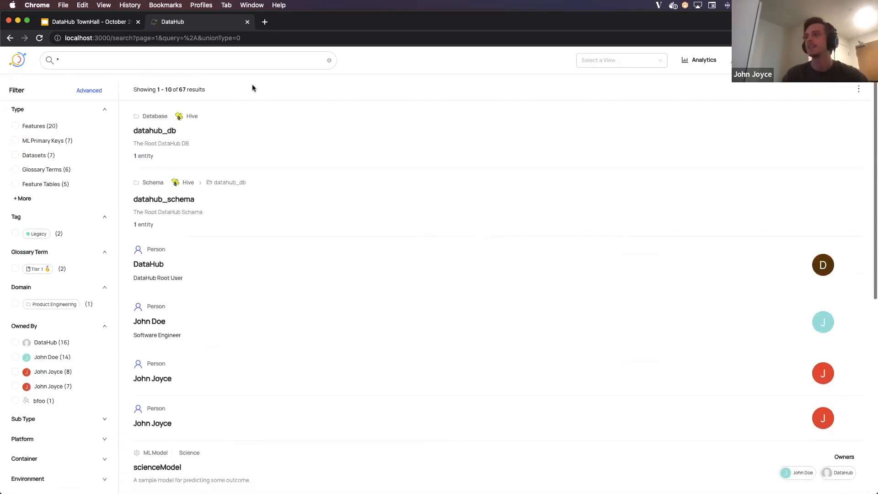
Apply the shared Data Newbie view to the search and look through the filtered results.
{"action": "left_click", "coordinate": [635, 67]}
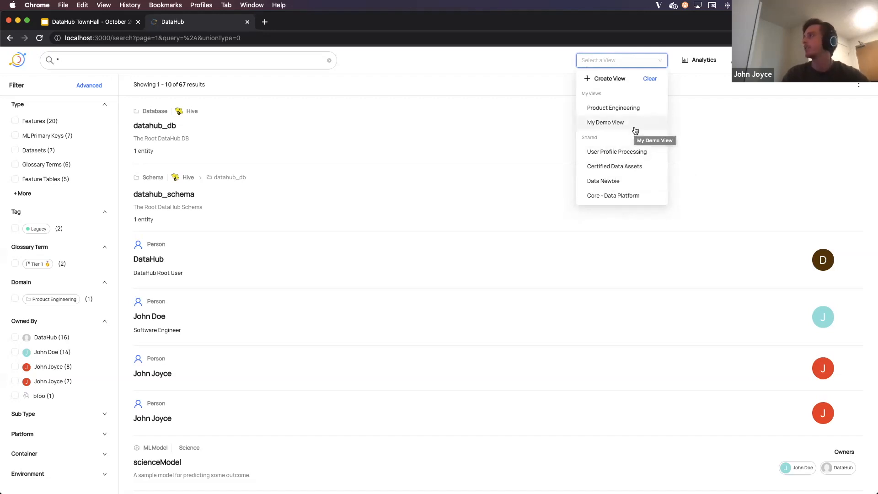
{"action": "left_click", "coordinate": [611, 182]}
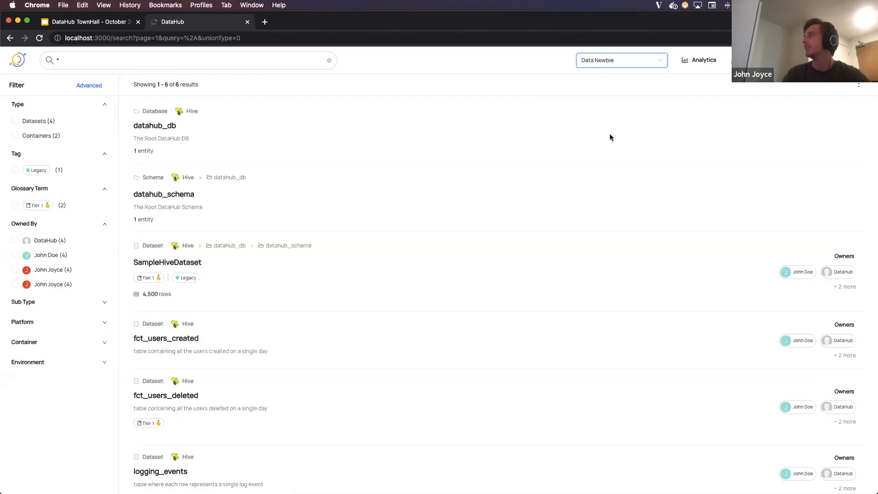
{"action": "scroll", "coordinate": [592, 134], "scroll_direction": "down", "scroll_amount": 3}
{"action": "scroll", "coordinate": [591, 133], "scroll_direction": "up", "scroll_amount": 3}
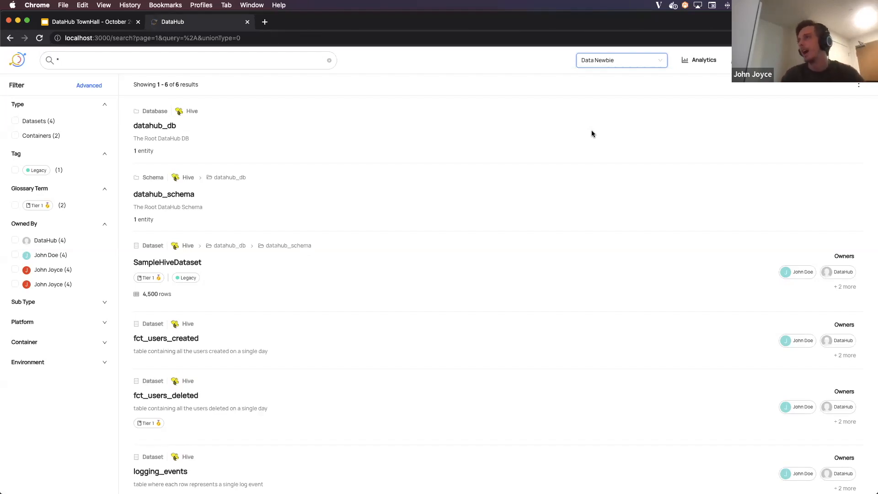
{"action": "left_click", "coordinate": [608, 93]}
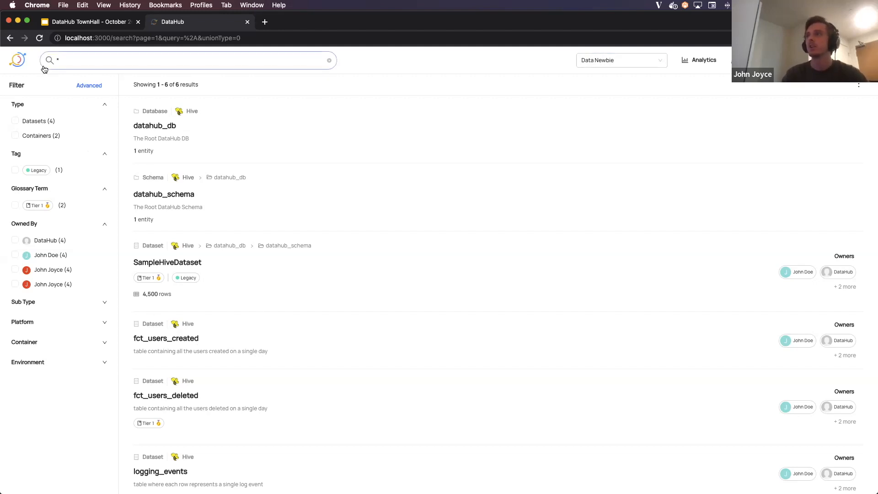
Return to the home page and open Datasets under Explore your Metadata.
{"action": "left_click", "coordinate": [17, 59]}
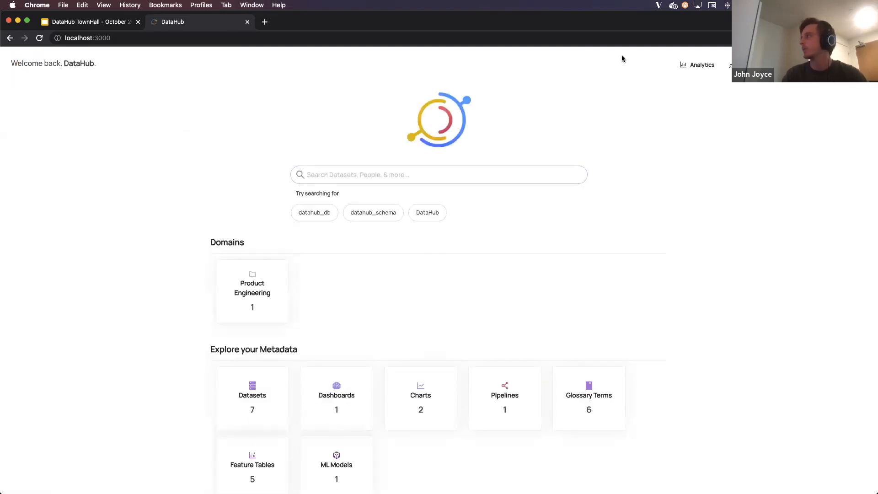
{"action": "scroll", "coordinate": [351, 236], "scroll_direction": "down", "scroll_amount": 2}
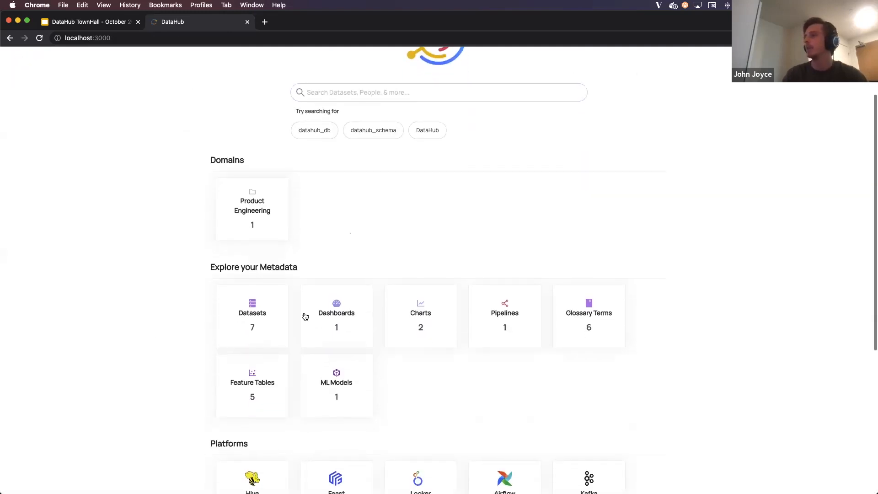
{"action": "scroll", "coordinate": [304, 316], "scroll_direction": "down", "scroll_amount": 1}
{"action": "left_click", "coordinate": [269, 258]}
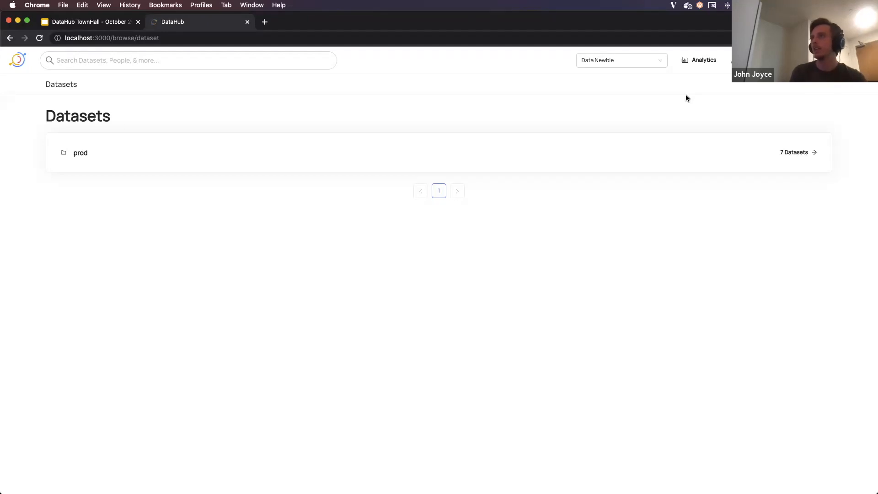
Look through the list of personal and shared views on the Datasets page, and close it without choosing one.
{"action": "left_click", "coordinate": [624, 63]}
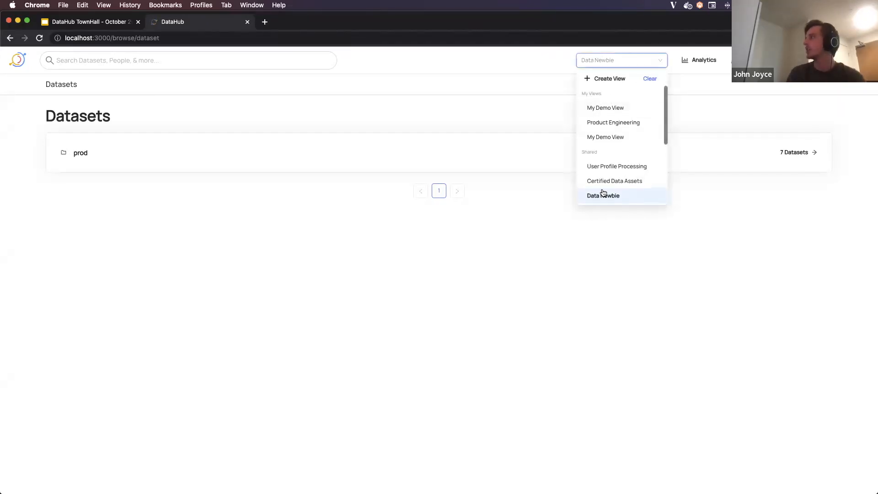
{"action": "scroll", "coordinate": [625, 162], "scroll_direction": "down", "scroll_amount": 1}
{"action": "scroll", "coordinate": [625, 162], "scroll_direction": "up", "scroll_amount": 1}
{"action": "left_click", "coordinate": [578, 299]}
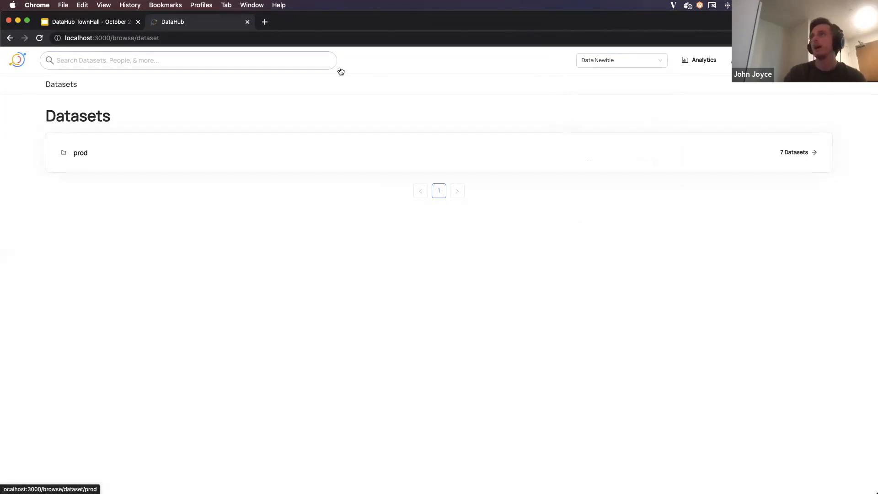